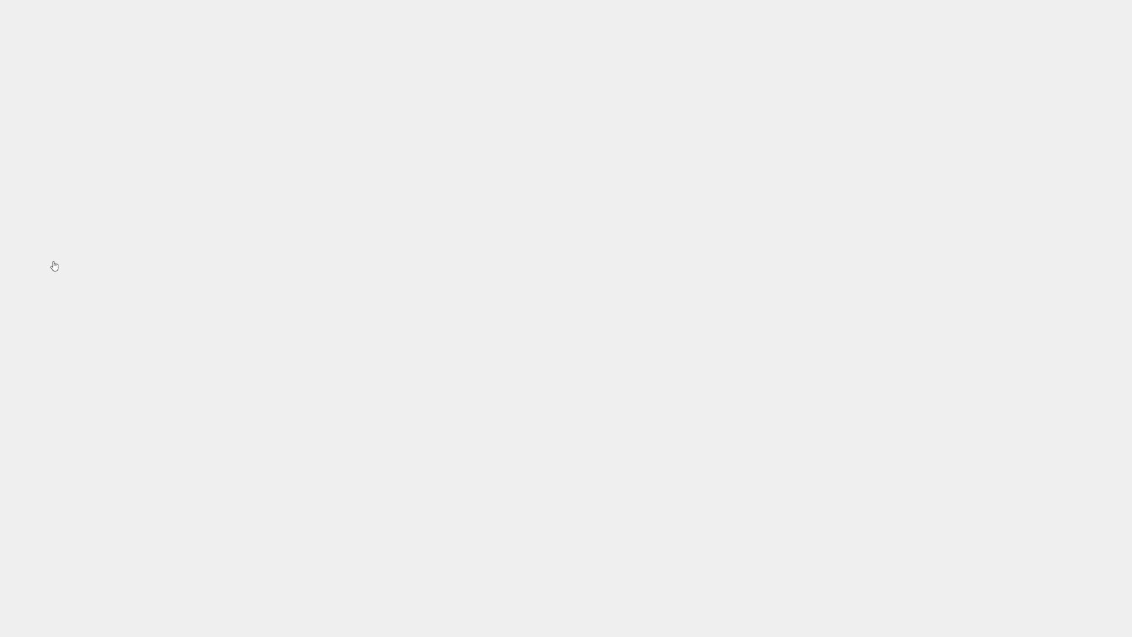
- Open the Behavior Referral tool under Behavior Management in the Behavior Office
click(56, 265)
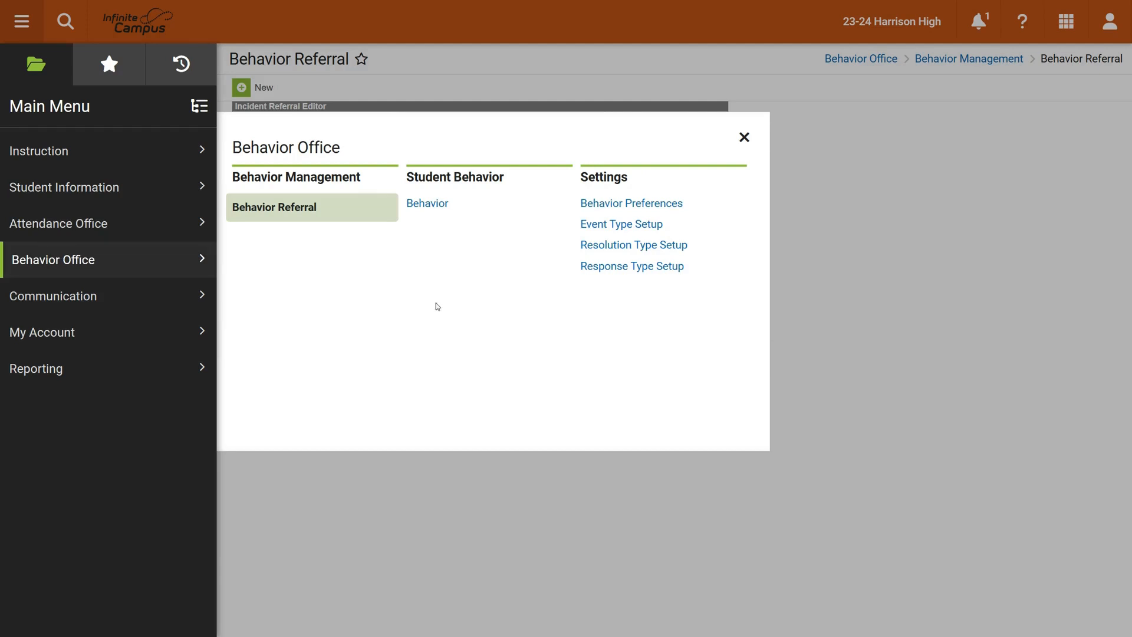
click(286, 208)
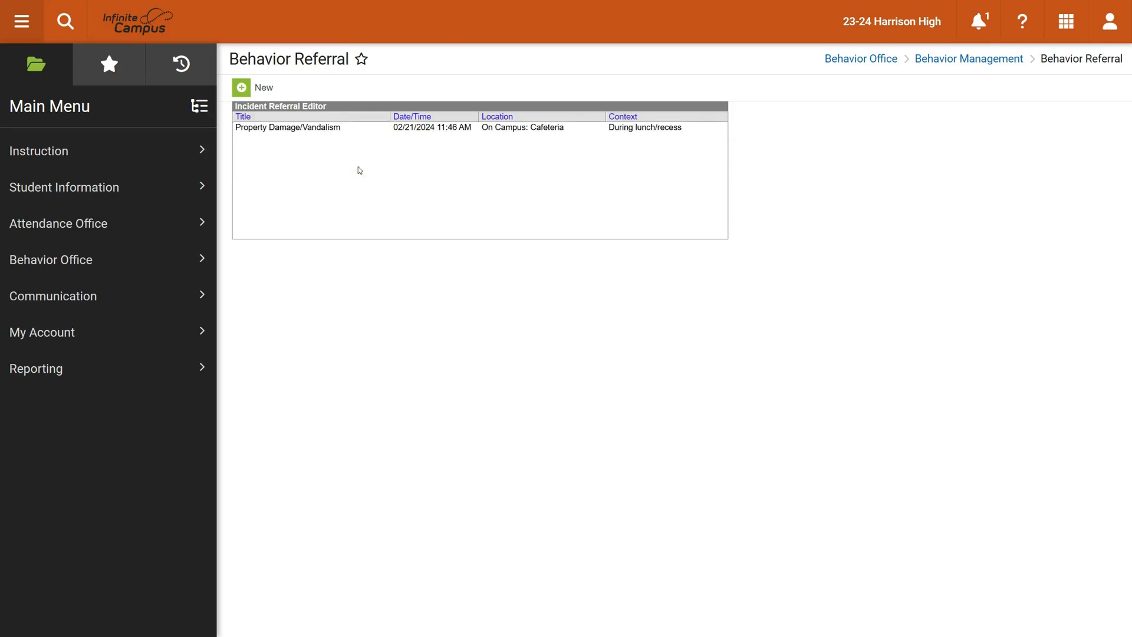
- Bring up the student search and view the Behavior record of the second student listed
click(68, 27)
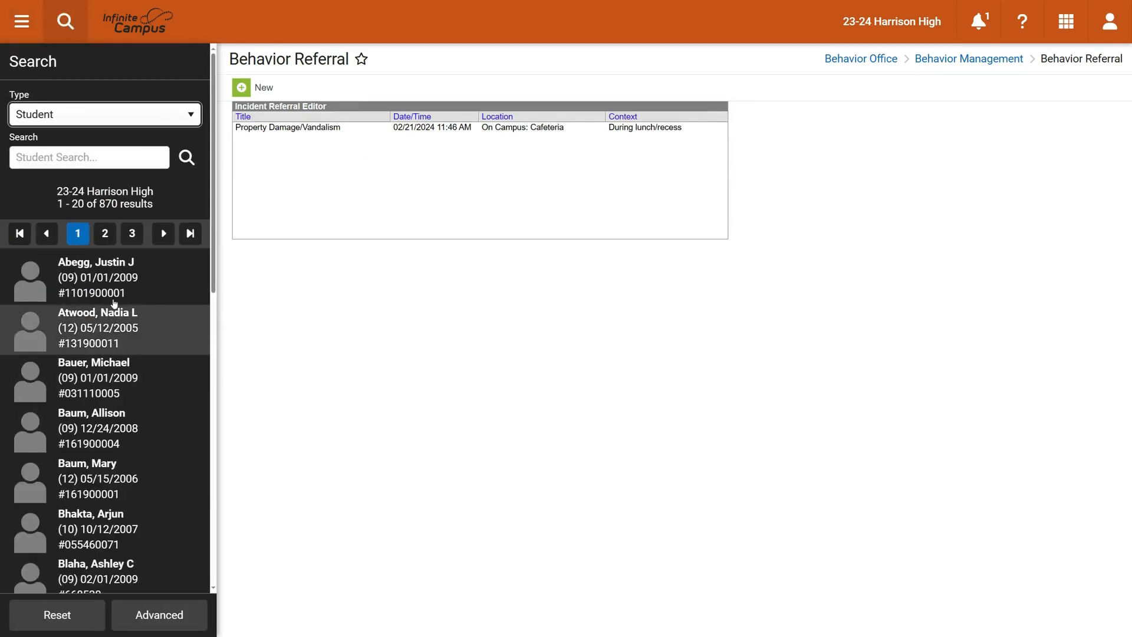
click(52, 160)
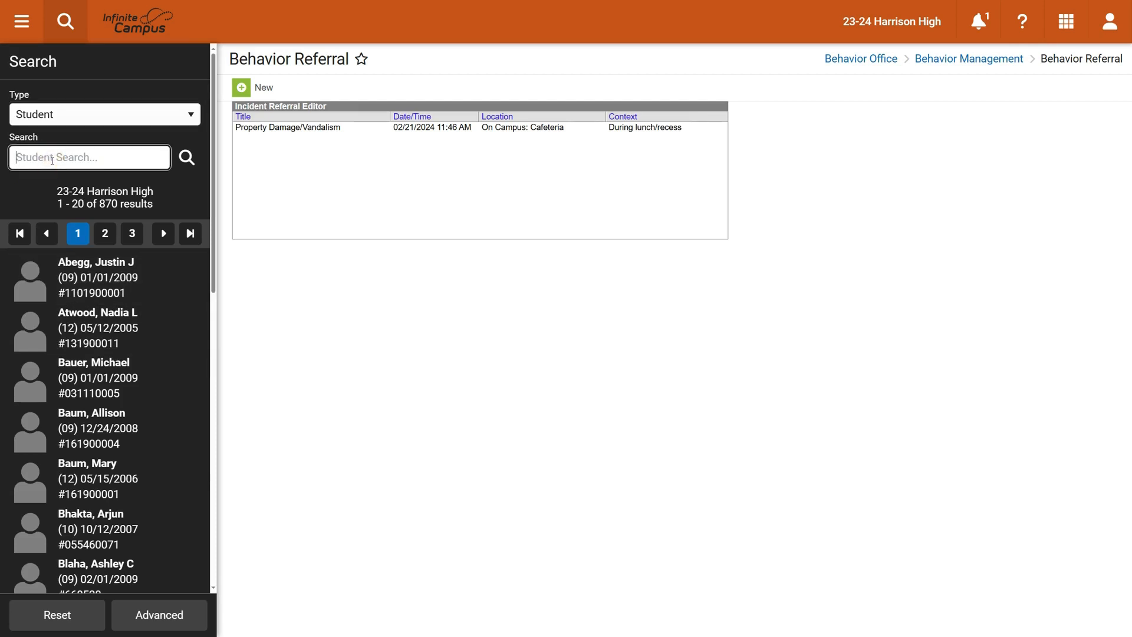
click(89, 335)
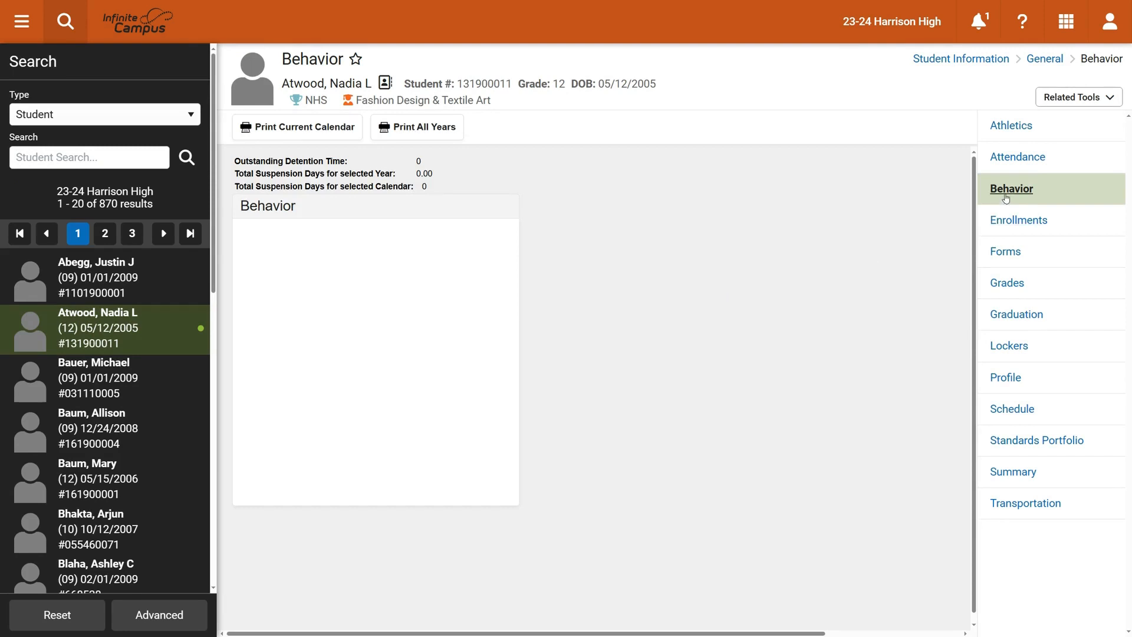
click(1021, 188)
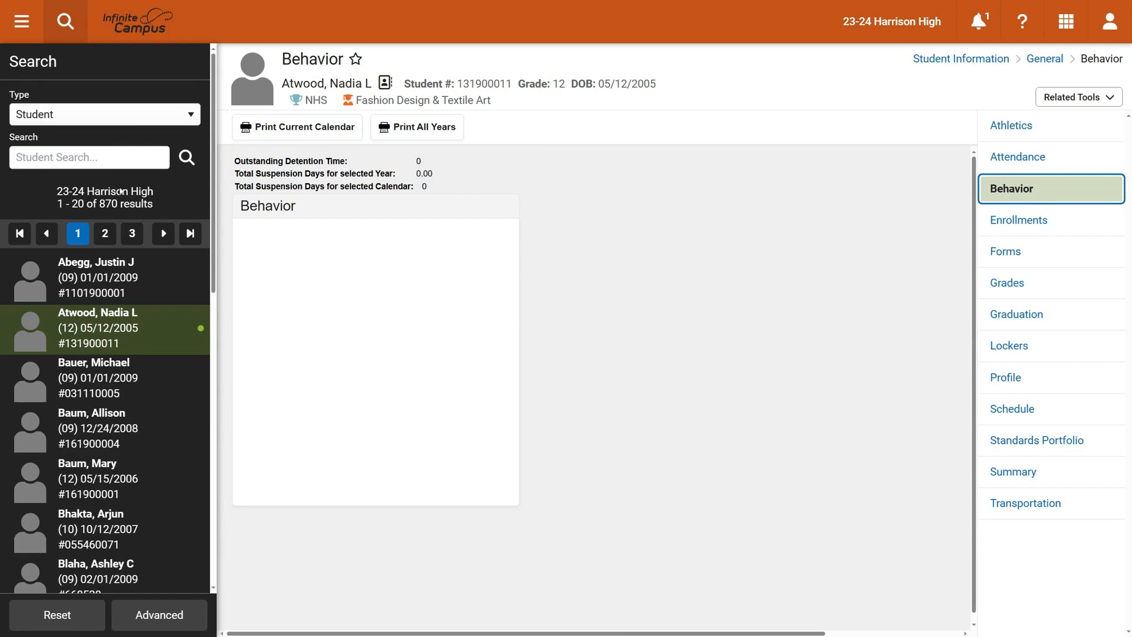
click(107, 330)
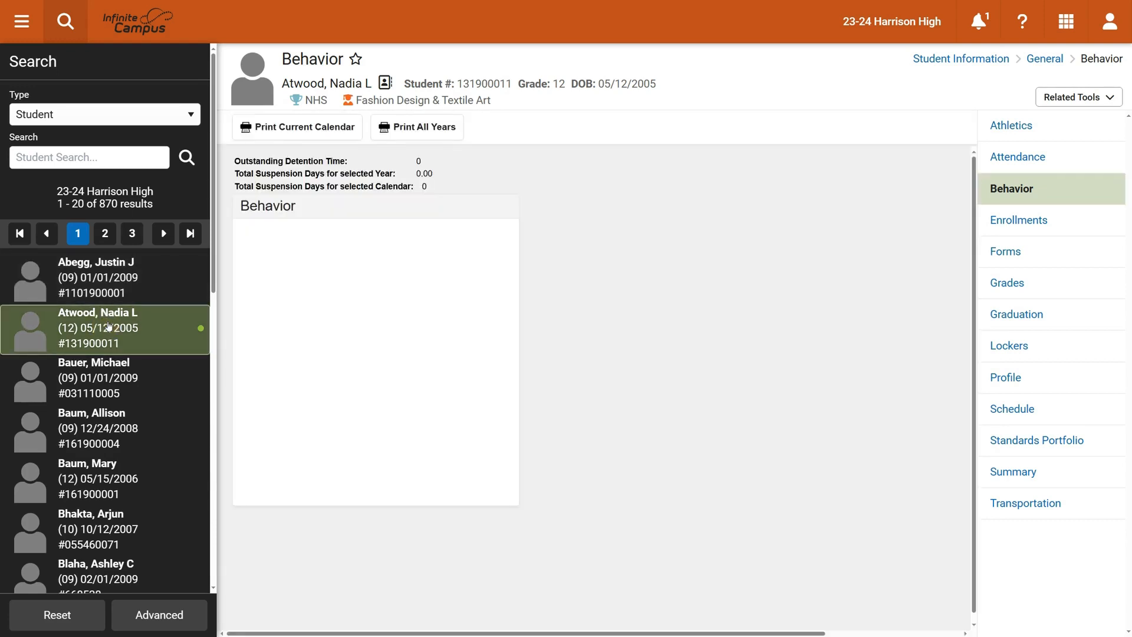
- Return to Behavior Referral in the Behavior Office and start a new referral
click(22, 22)
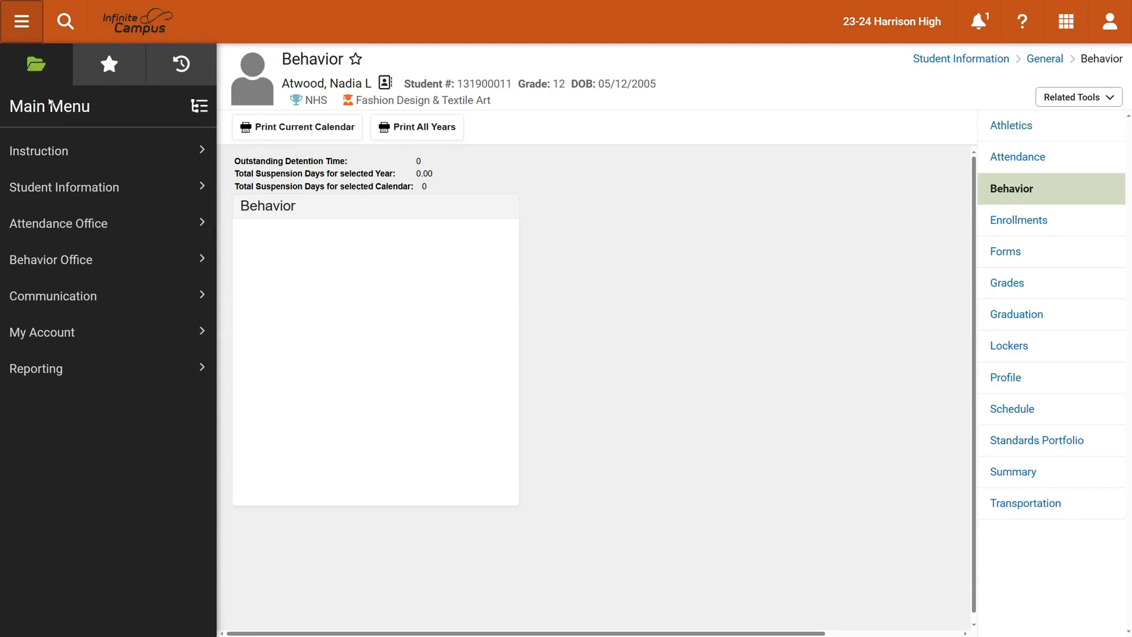
click(71, 259)
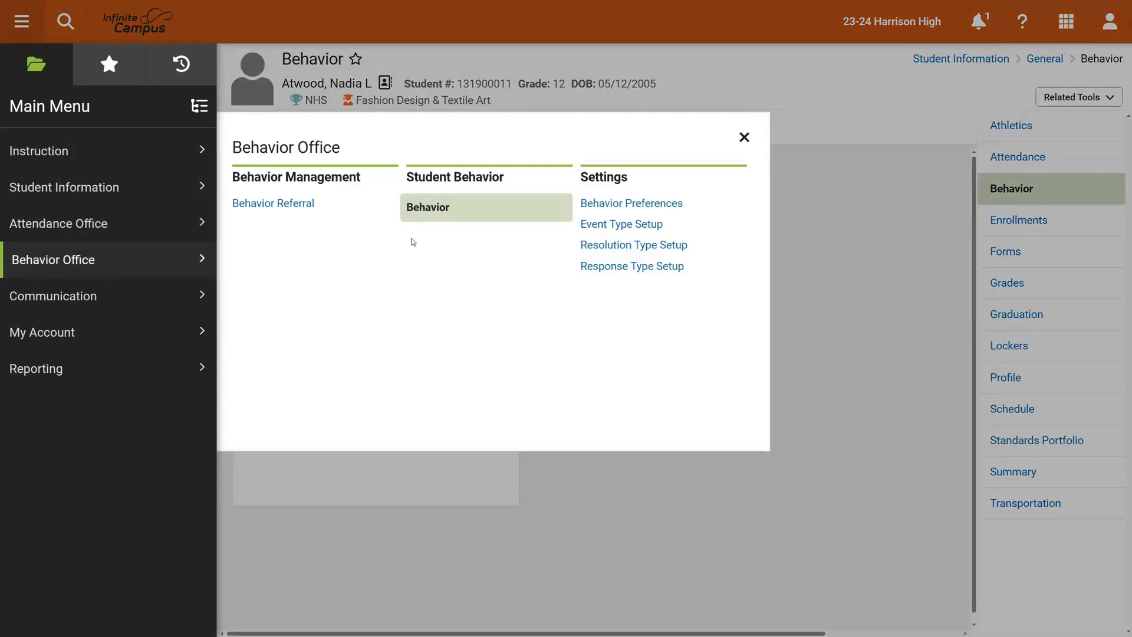
click(293, 204)
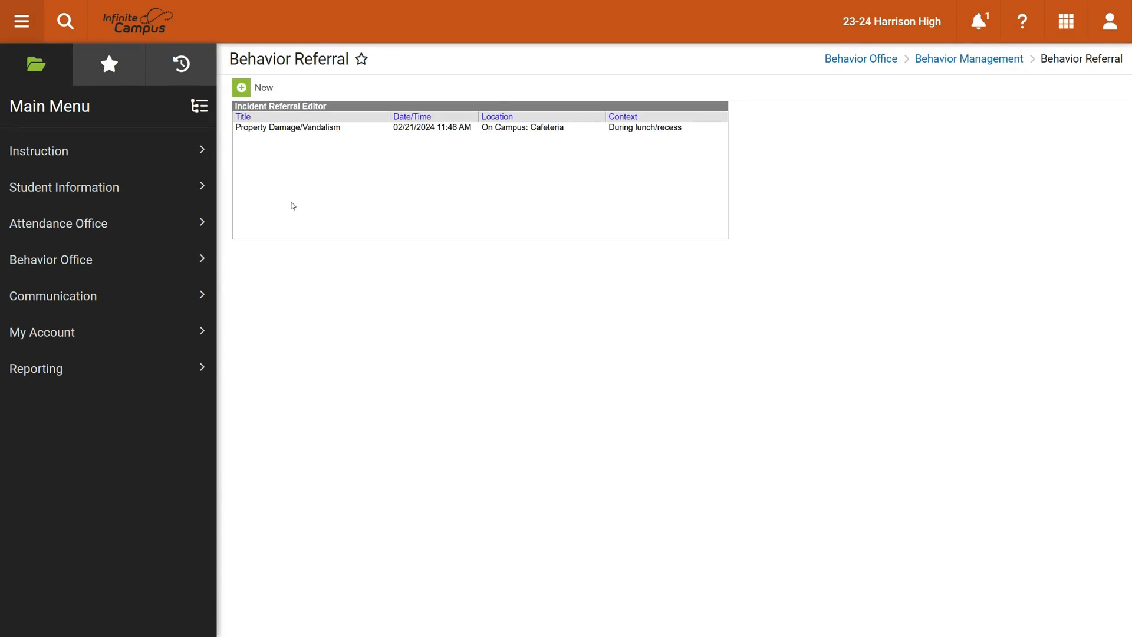
click(244, 90)
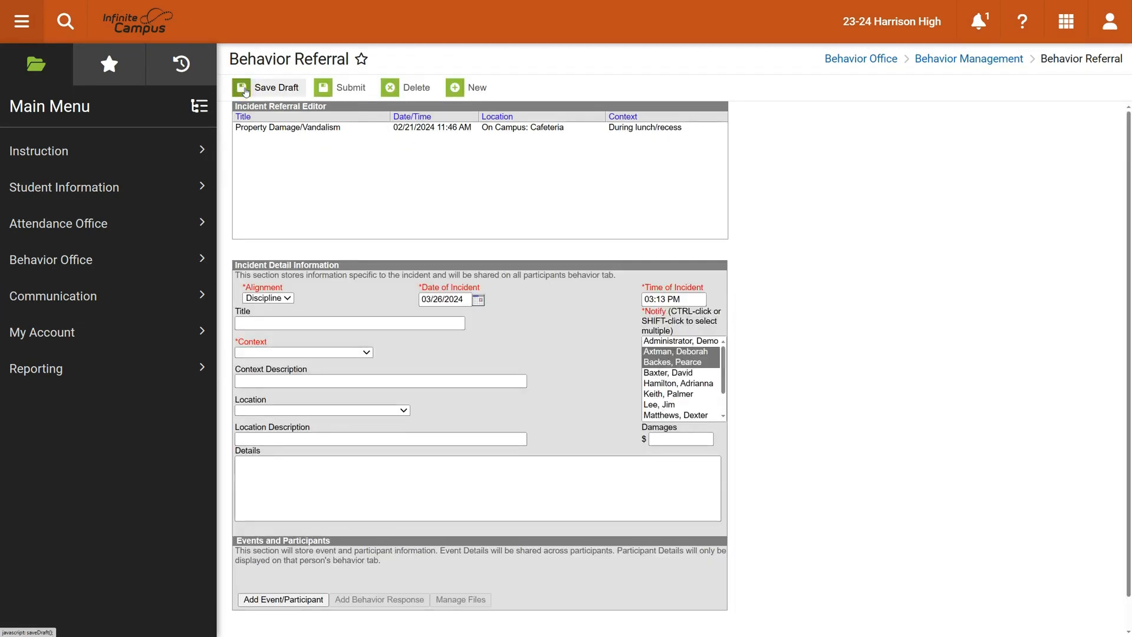
- Examine the alignment choices and the incident date calendar in the new referral's incident details
click(276, 298)
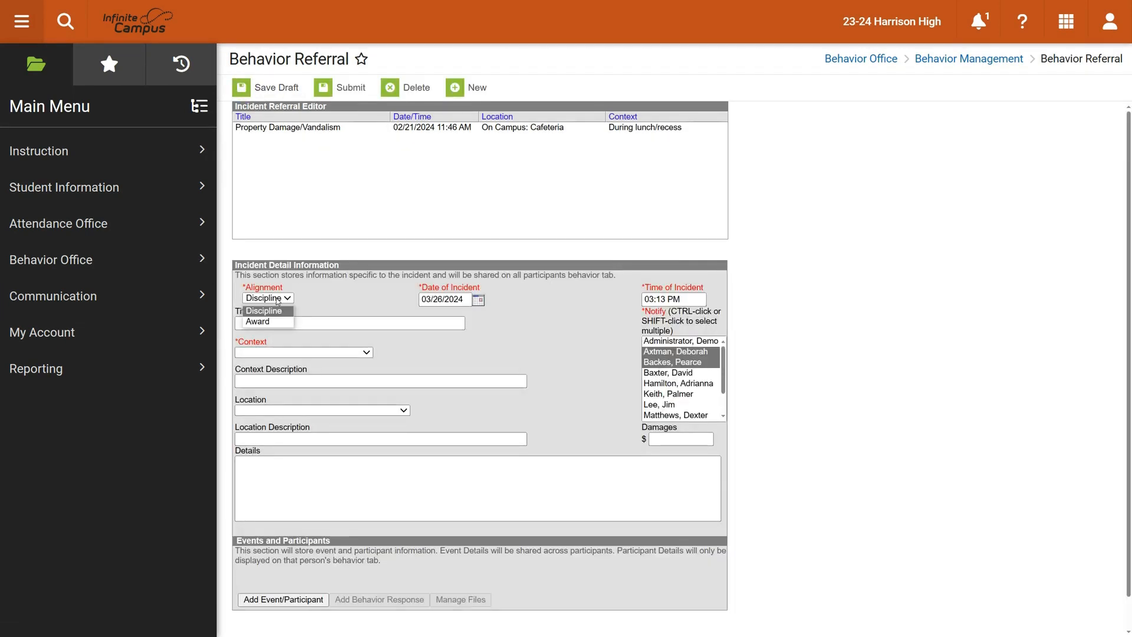
click(276, 299)
click(276, 299)
click(319, 292)
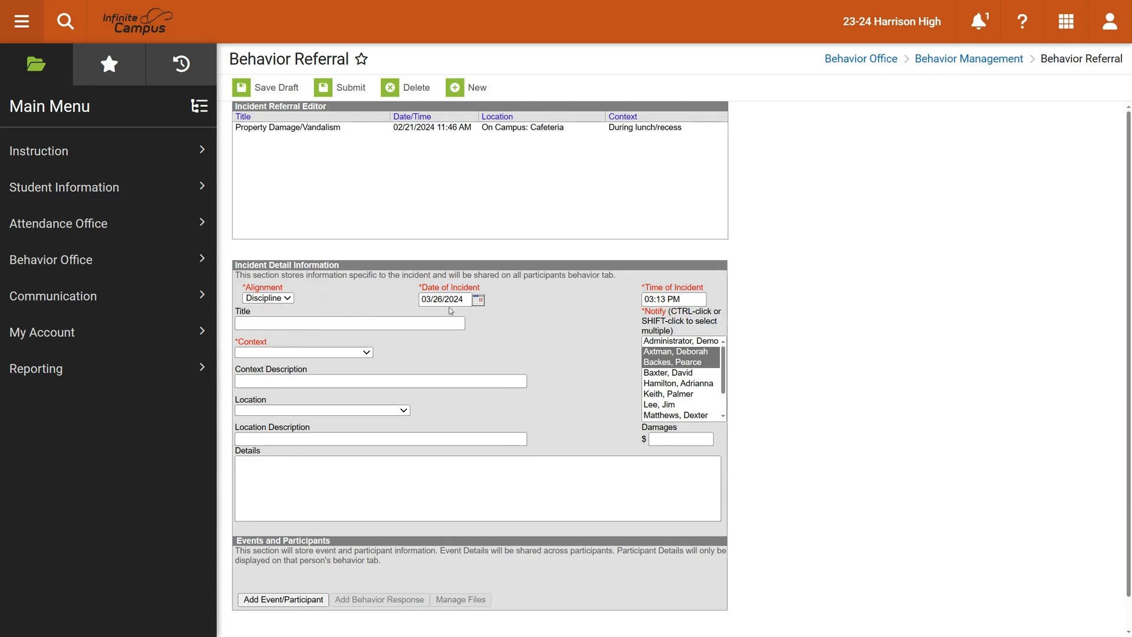
click(480, 304)
click(557, 326)
click(337, 321)
click(490, 349)
- Title the incident referral "Late to Class"
click(446, 323)
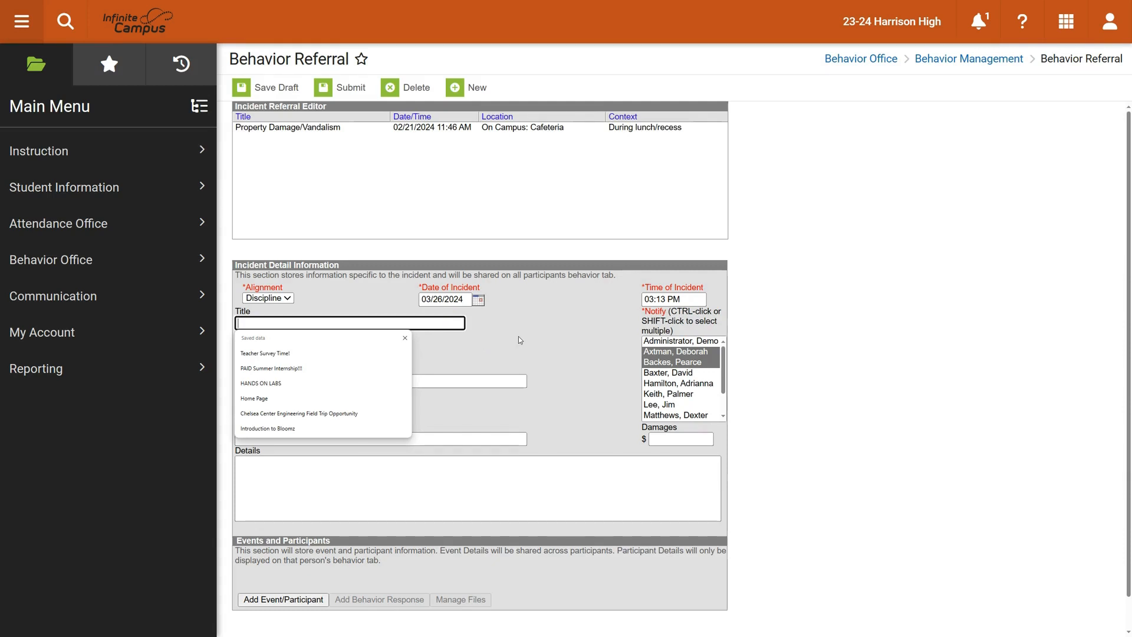
text(LAte)
key(BackSpace)
key(BackSpace)
key(BackSpace)
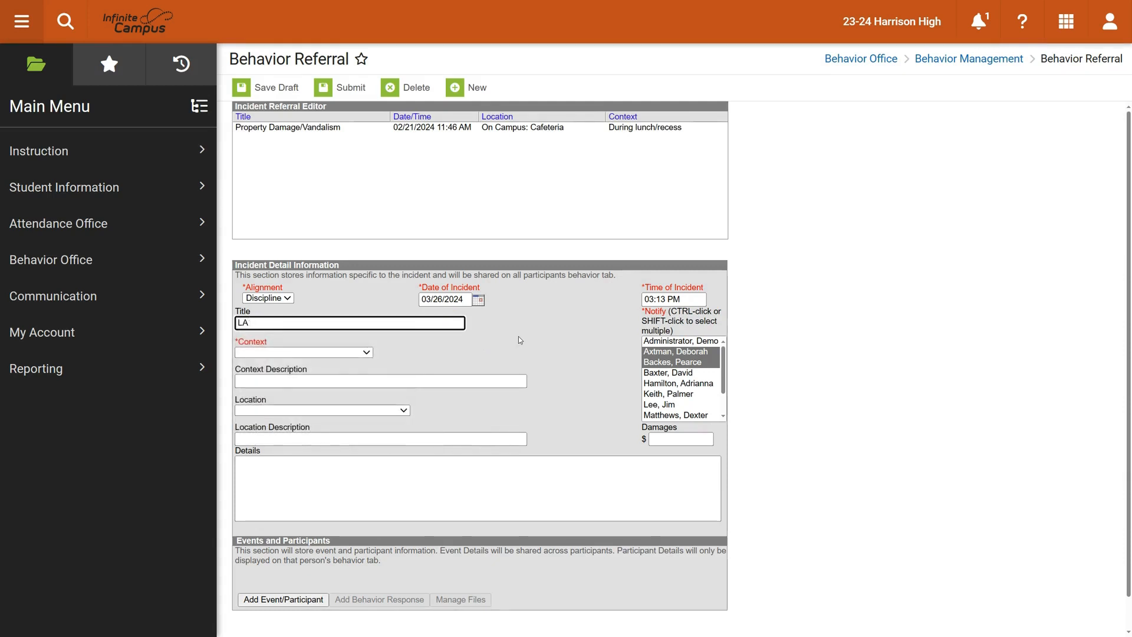
text(ate to Class By M)
key(BackSpace)
key(BackSpace)
key(BackSpace)
key(BackSpace)
key(BackSpace)
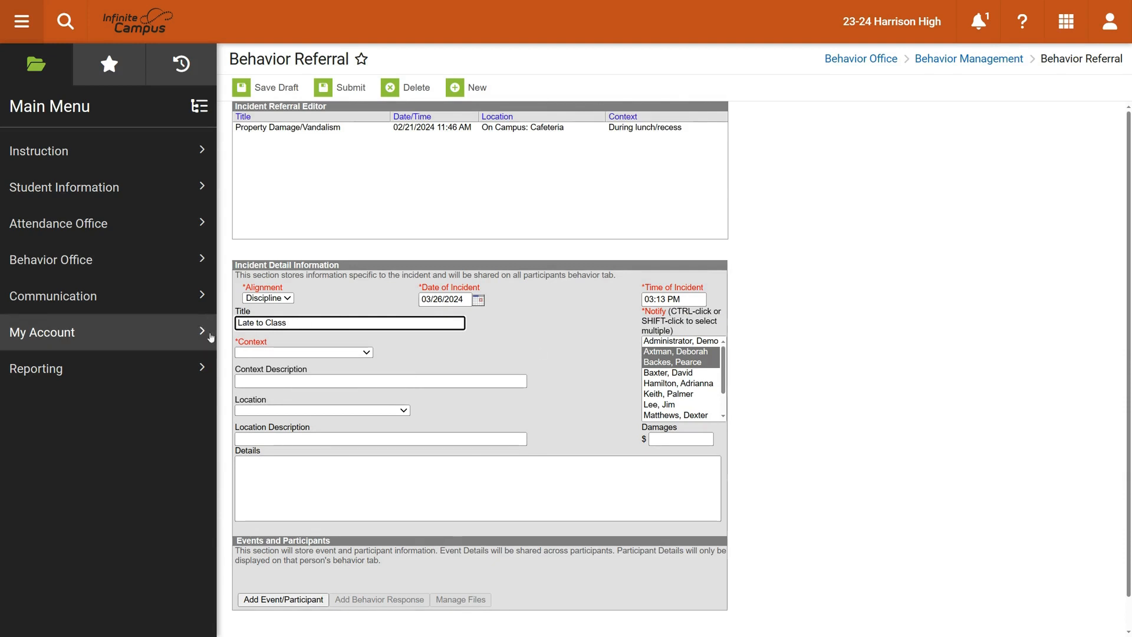
- Set the context to During passing and enter the description "The student was late to class by more than 5 minutes without a pass."
click(266, 353)
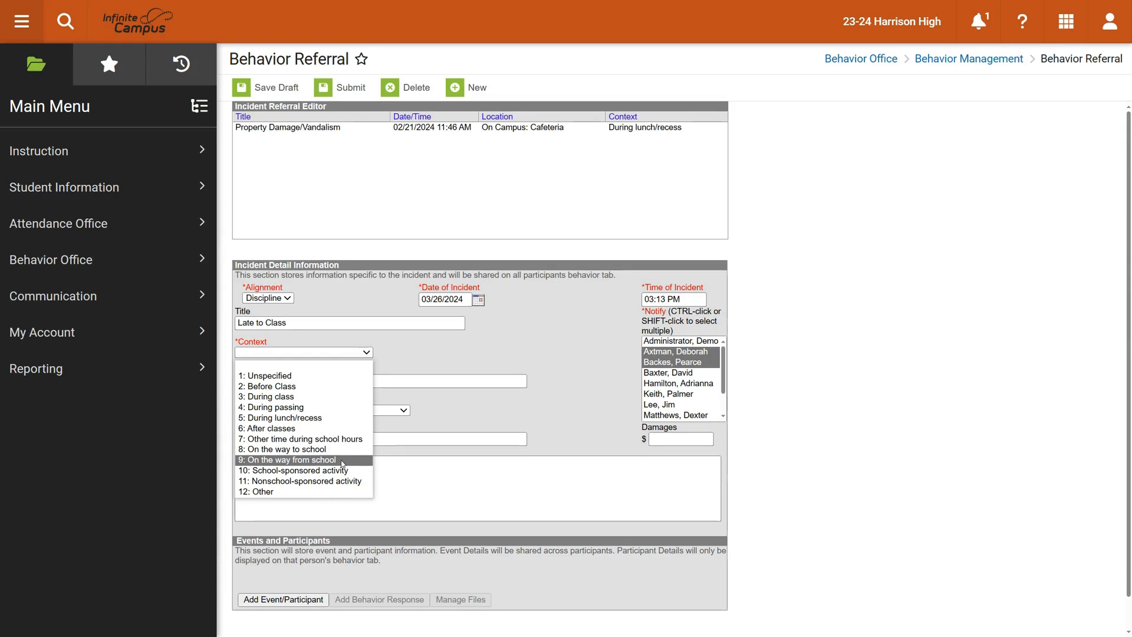
click(282, 411)
click(263, 378)
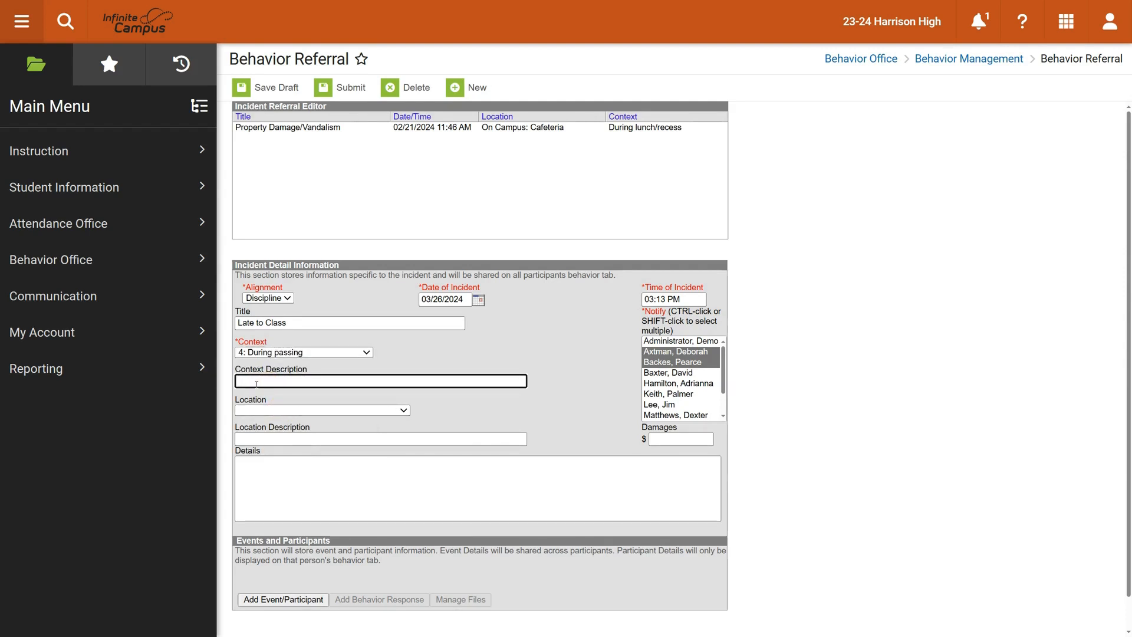
text(The student was late to cla)
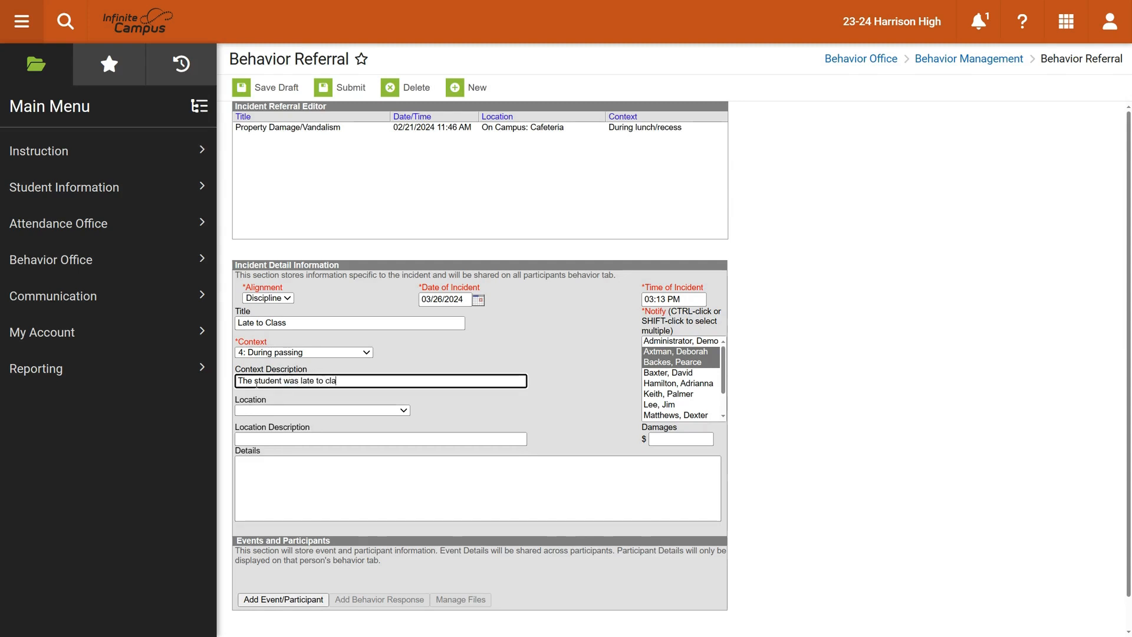
text(ss by more than )
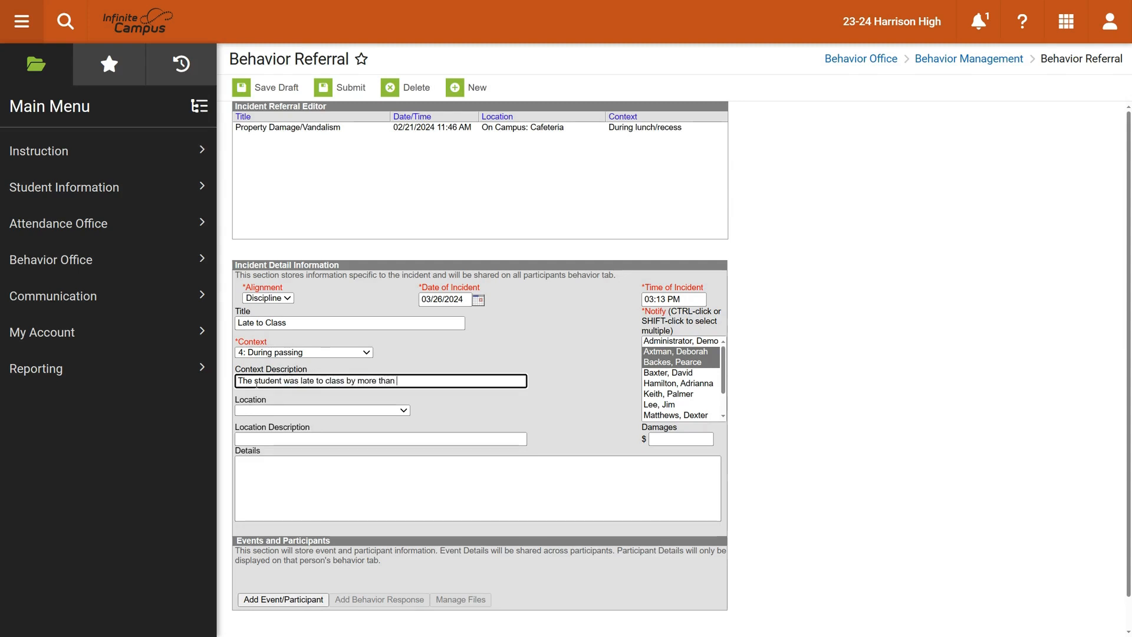
text(5 minutes.)
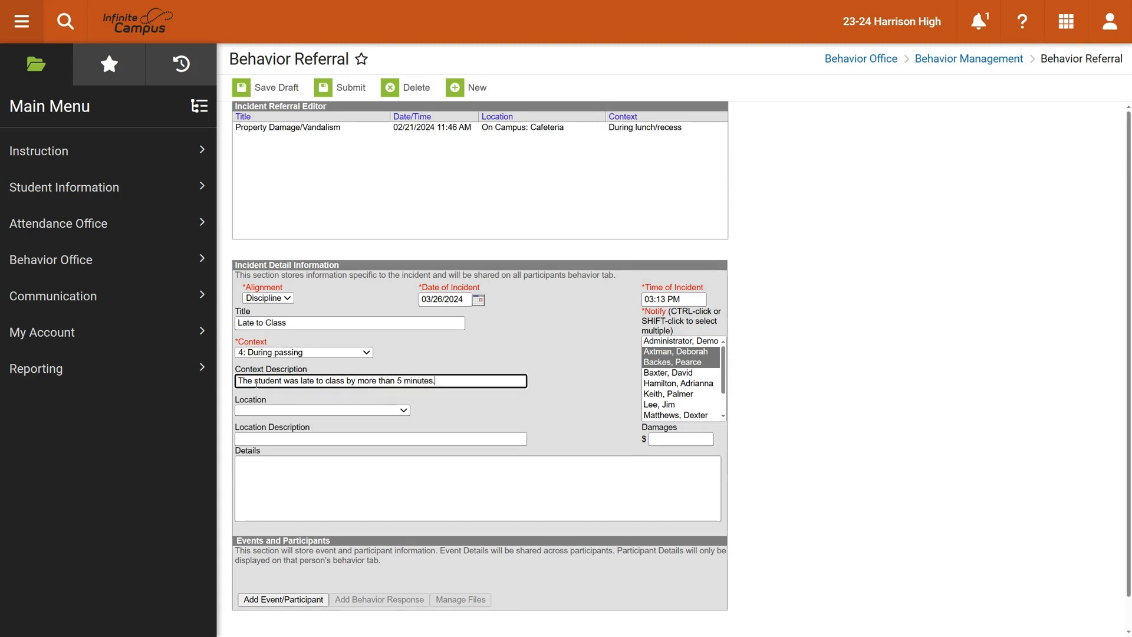
key(BackSpace)
text(without a pass.)
- Set the incident location to On Campus: Hallway or stairs, with 248A as the location description
click(294, 411)
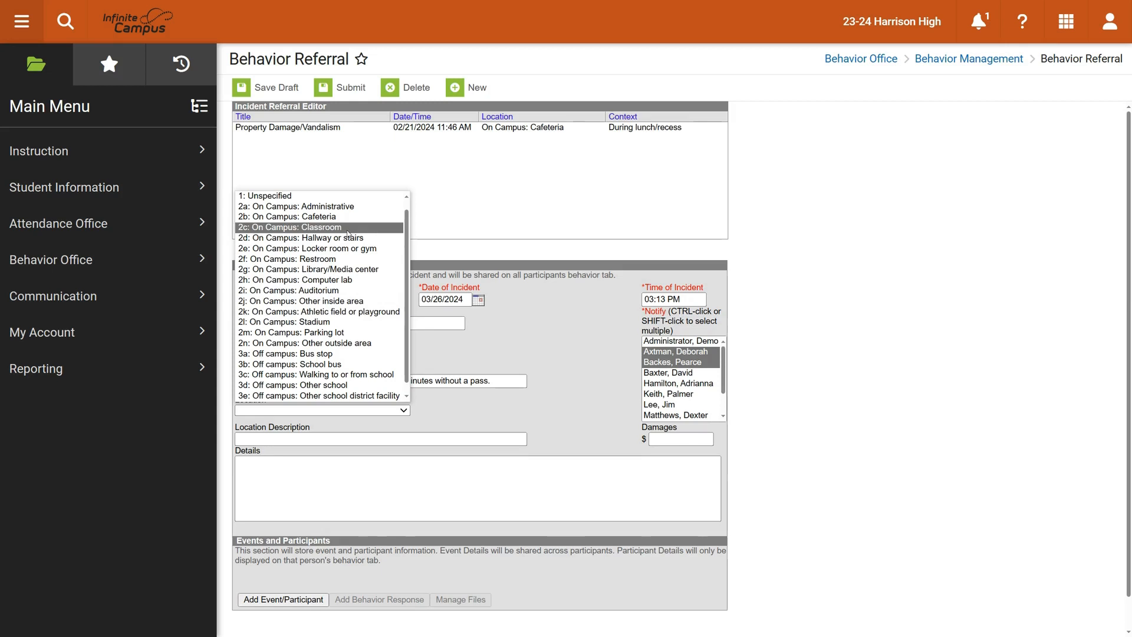
click(316, 238)
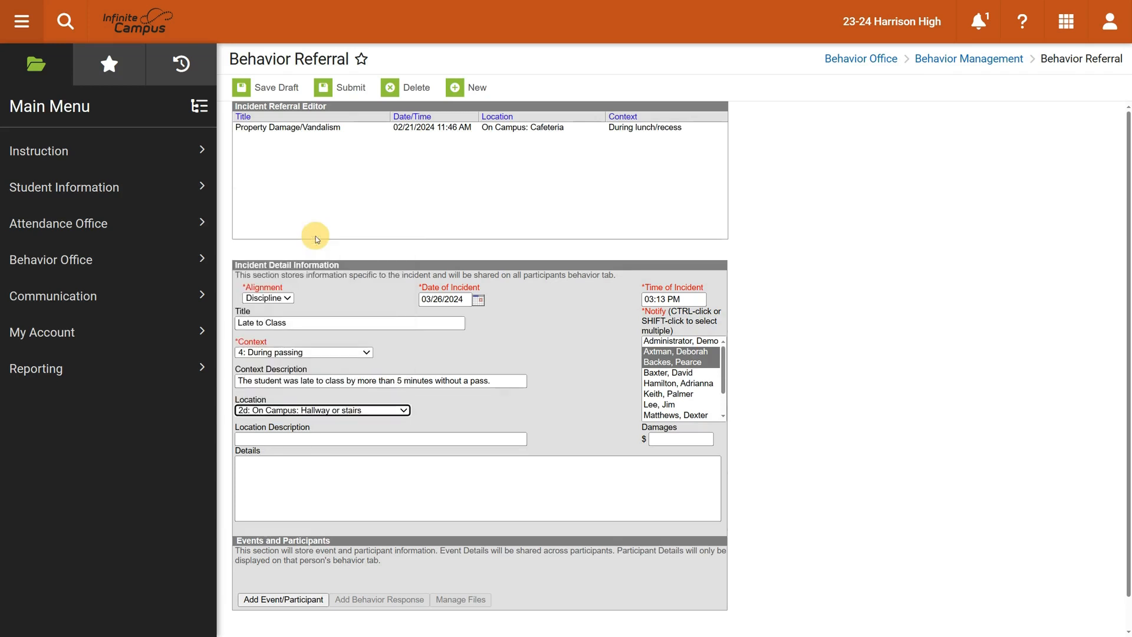
click(273, 440)
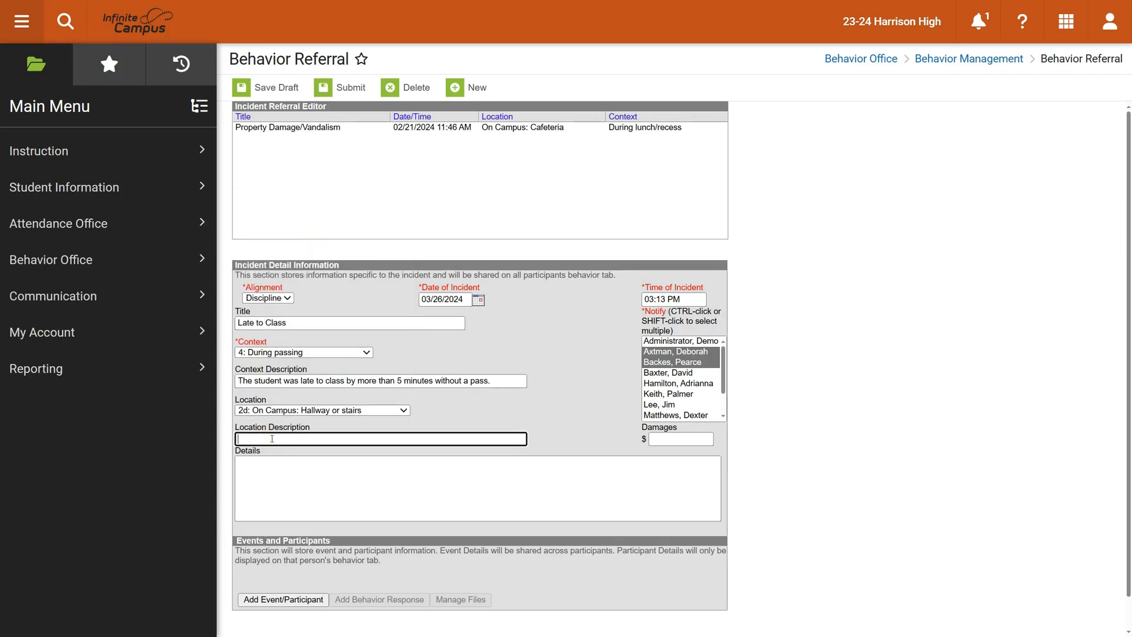
text(248A)
- Submit the Late to Class behavior referral
click(263, 470)
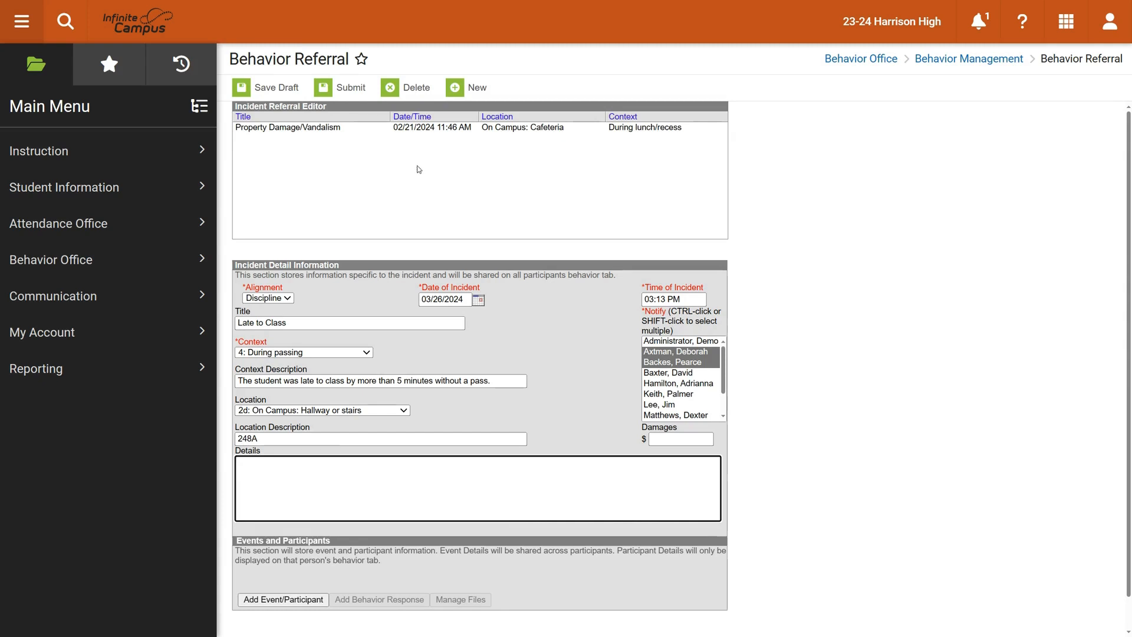
click(345, 88)
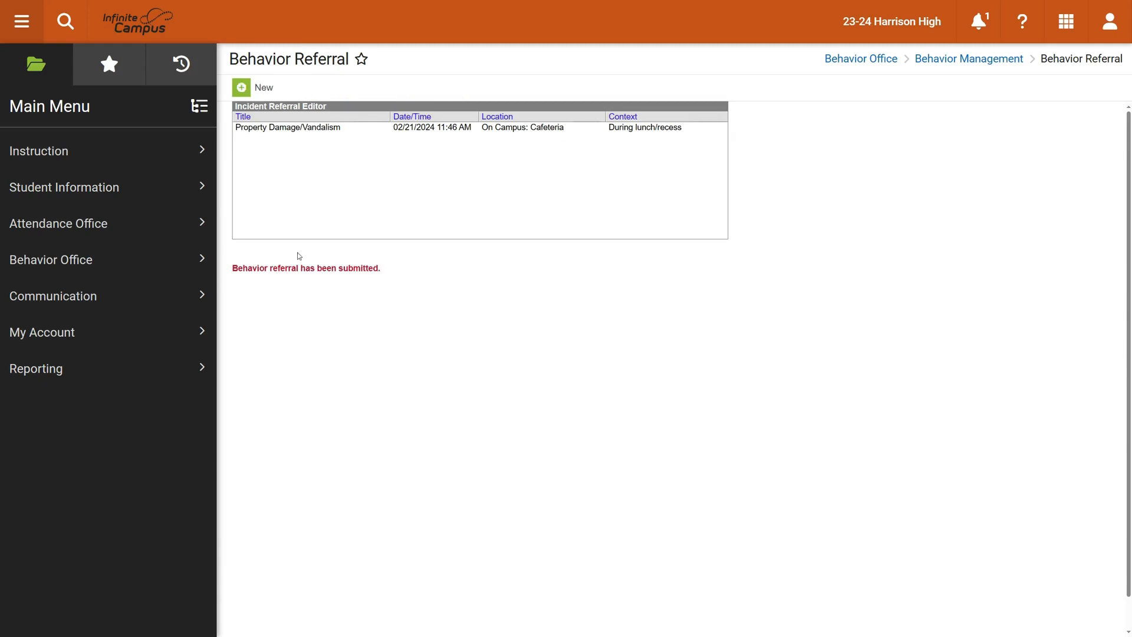
drag(234, 267, 388, 275)
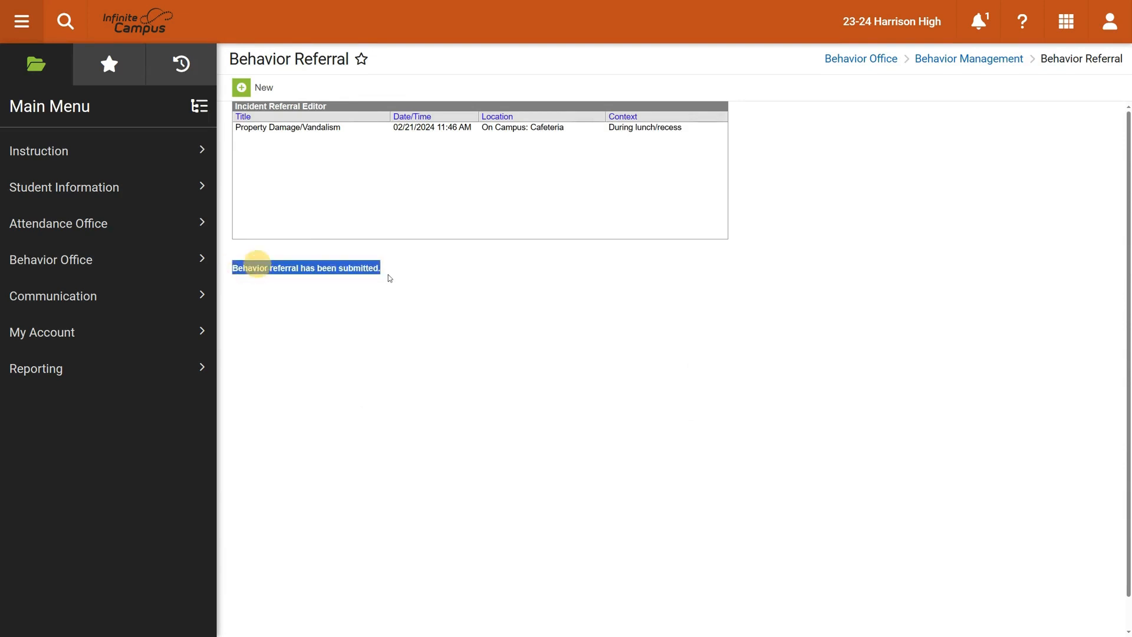
click(442, 193)
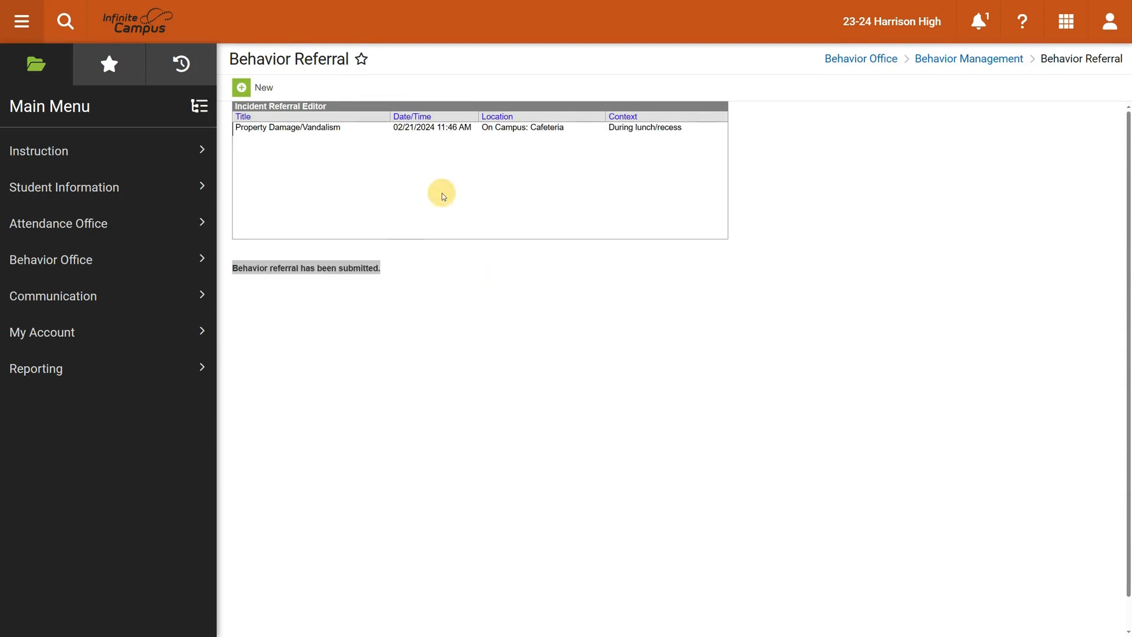
click(360, 193)
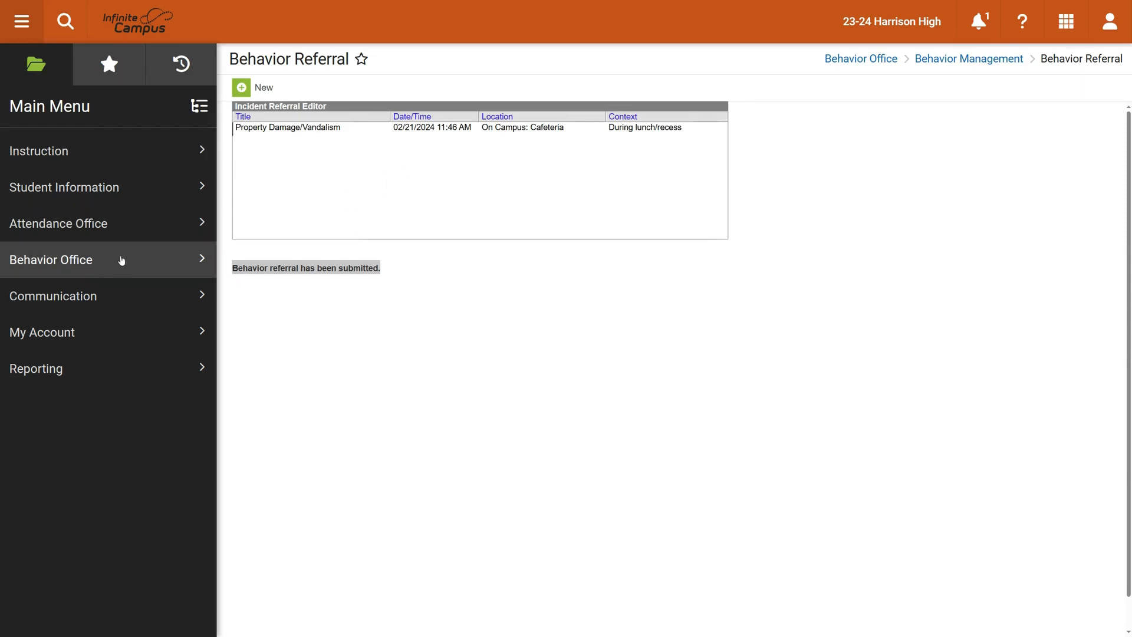
- Open the student Behavior tool in the Behavior Office to check the selected student's behavior record
click(103, 260)
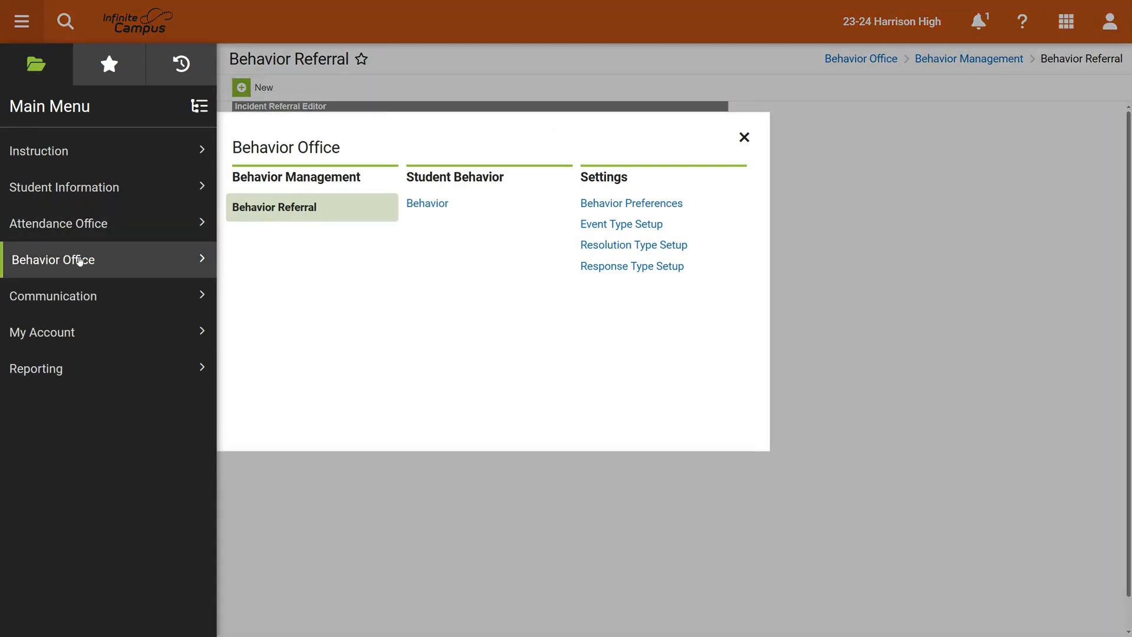
click(429, 205)
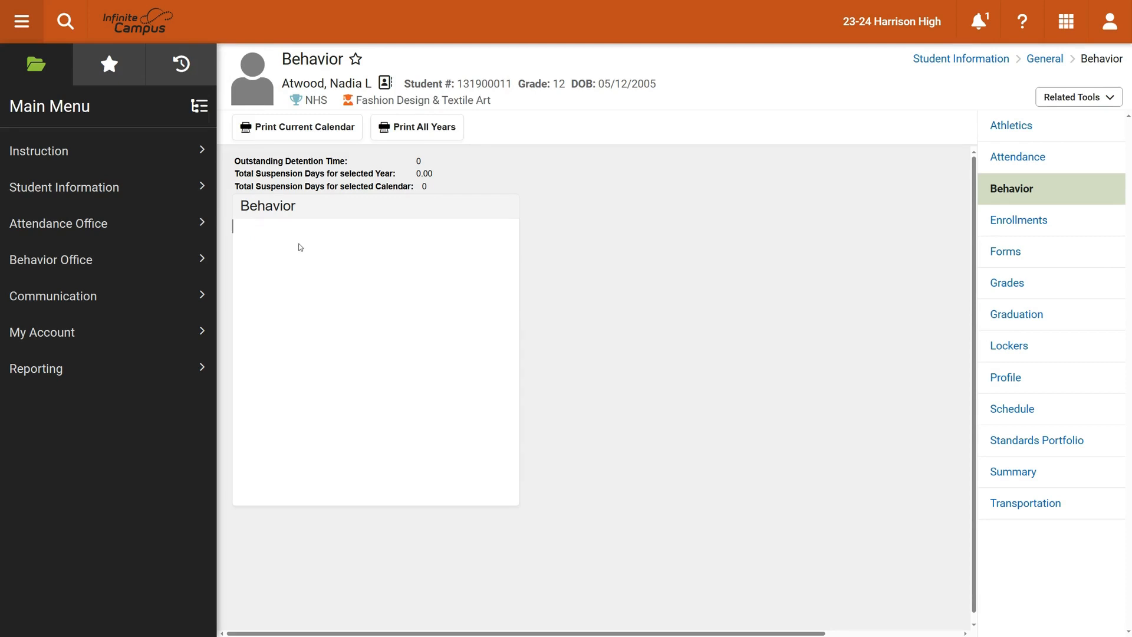
click(260, 258)
drag(282, 83, 364, 87)
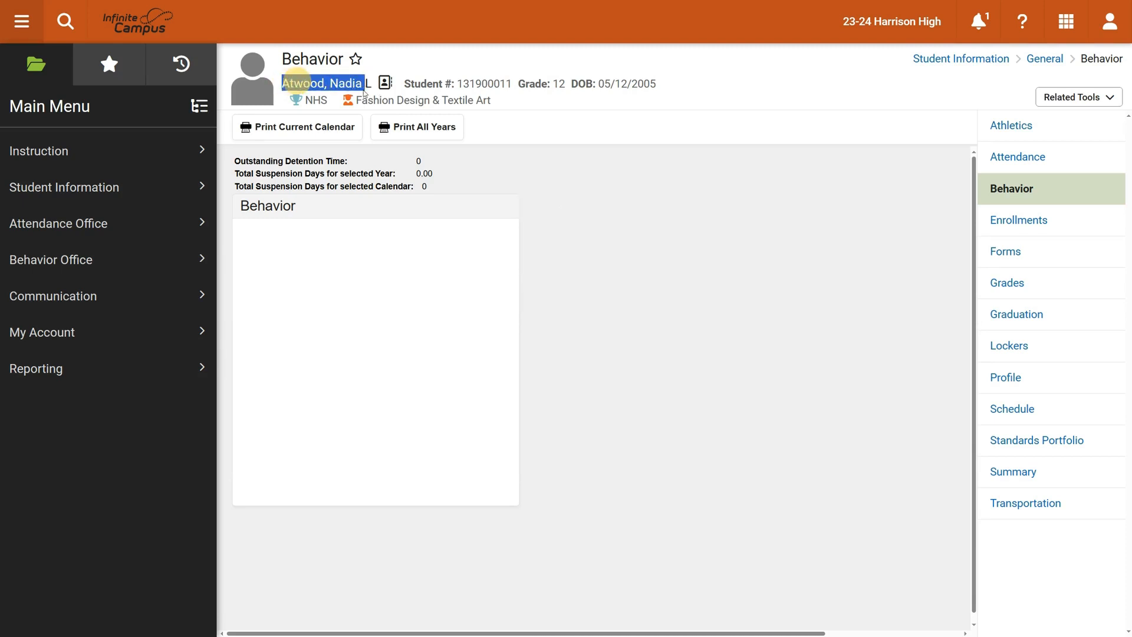
- Select the first student in the student search and expand the 16-17 Arthur Elementary incidents in their behavior record
click(70, 32)
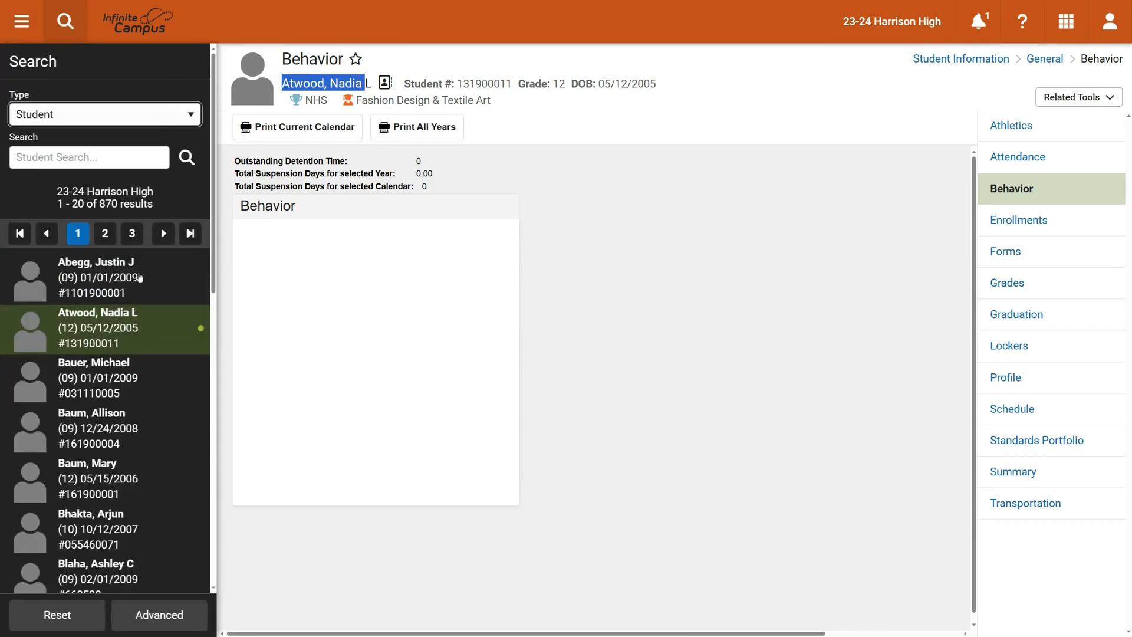
click(112, 281)
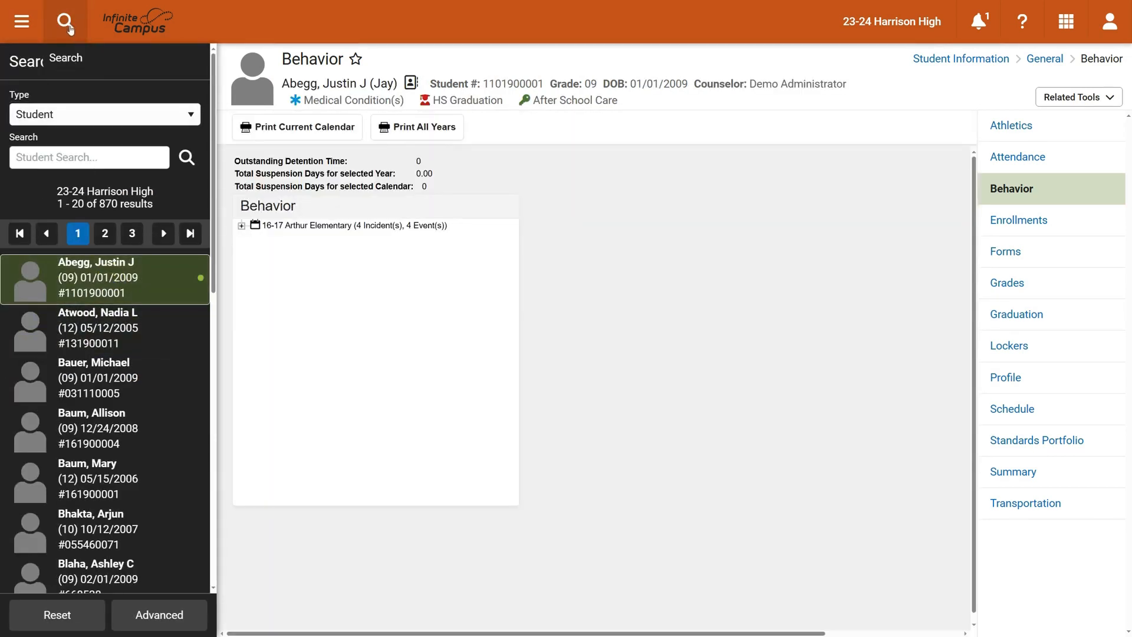
click(241, 225)
click(256, 238)
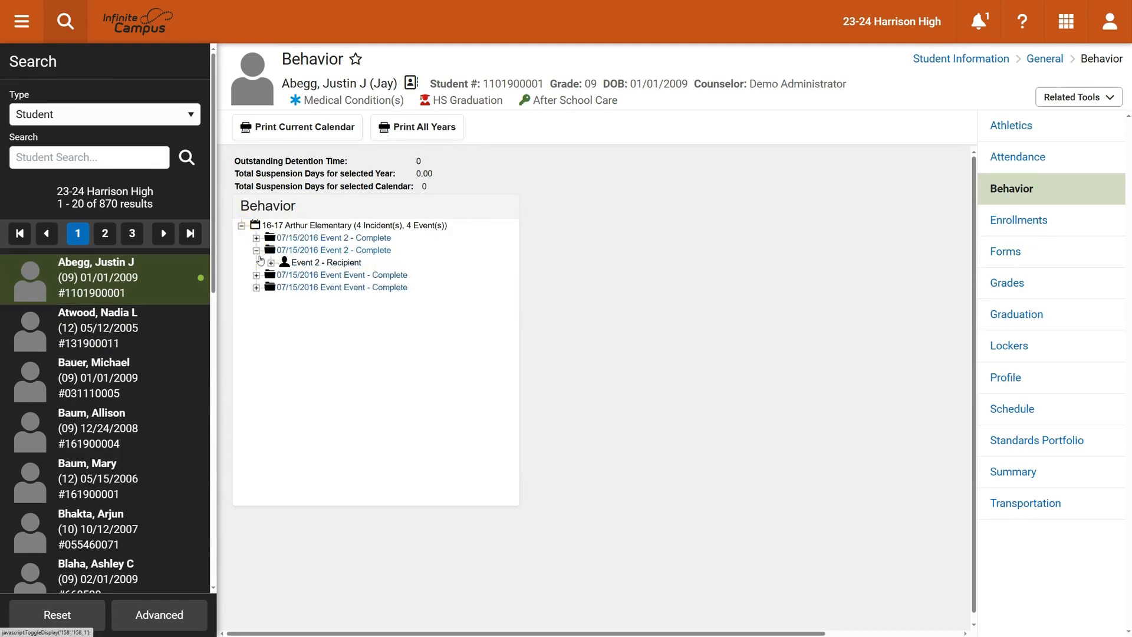
click(256, 263)
click(256, 238)
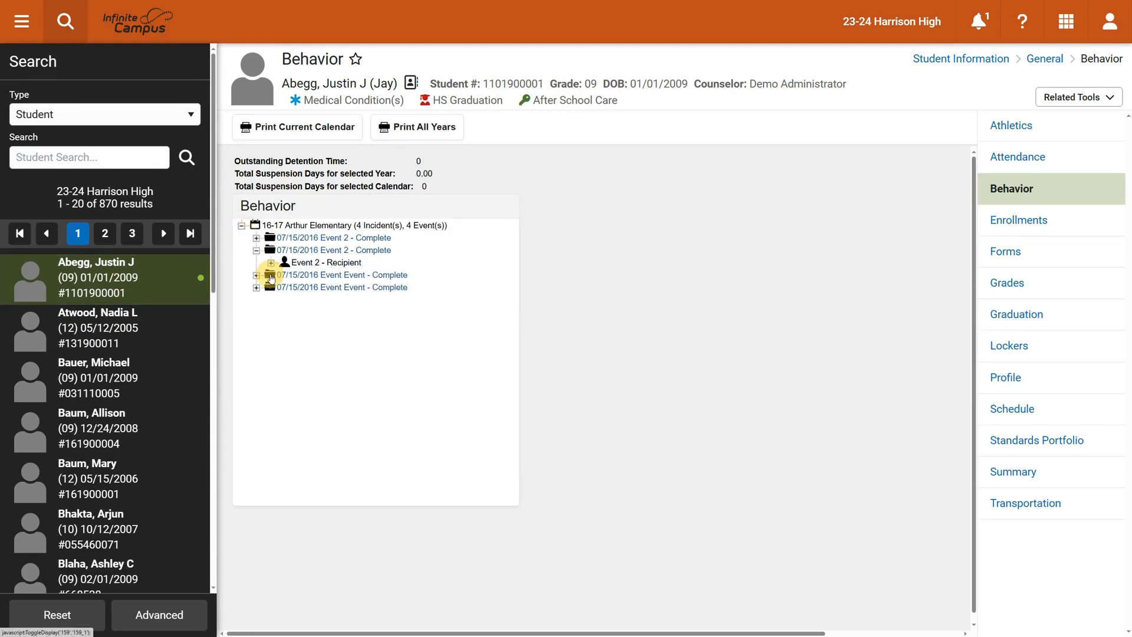